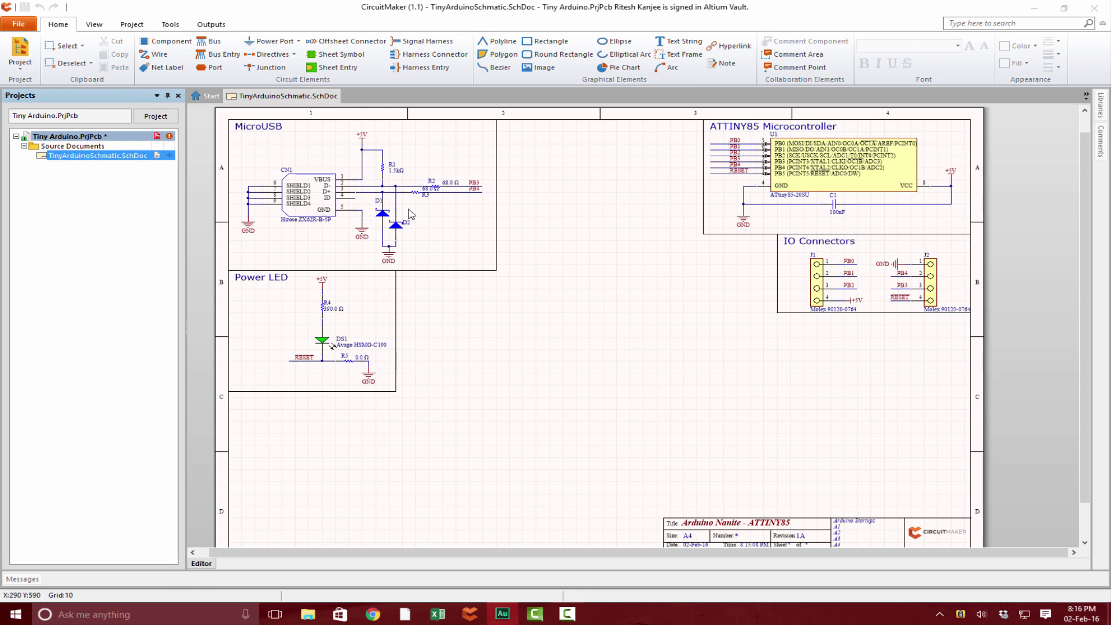
Add a new PCB document, TinyArduinoPCB, to the Tiny Arduino project
{"action": "right_click", "coordinate": [86, 137]}
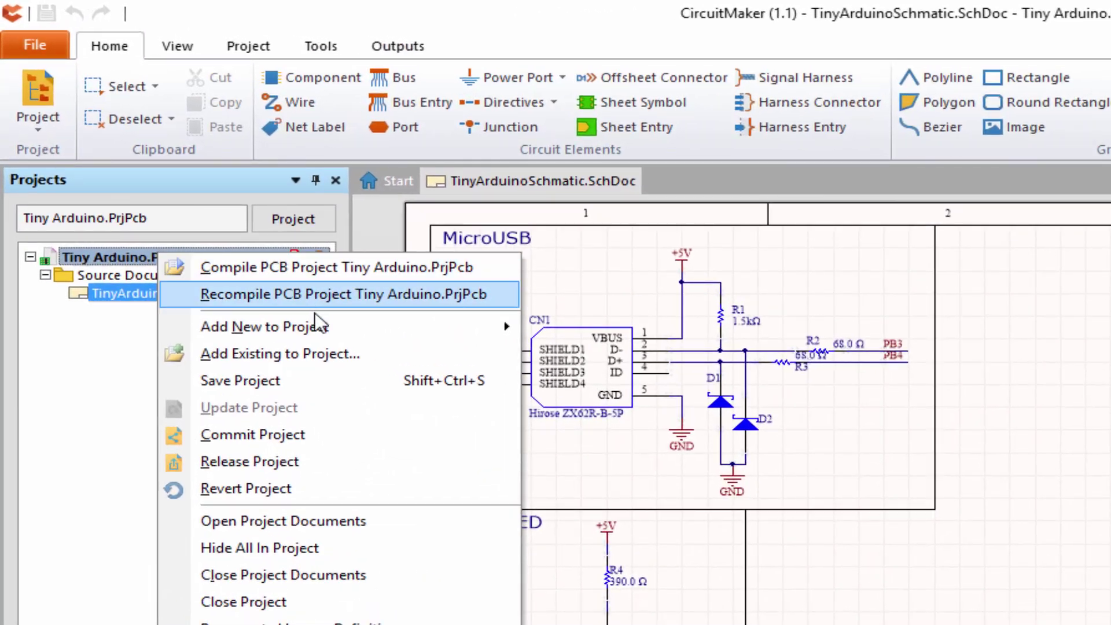
{"action": "mouse_move", "coordinate": [171, 176]}
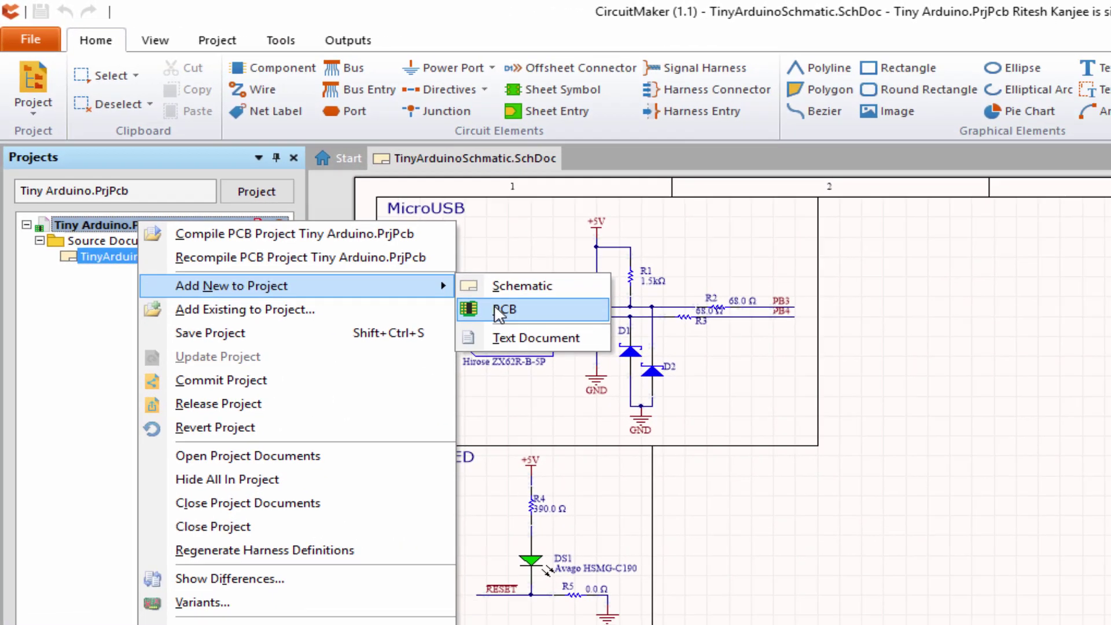
{"action": "left_click", "coordinate": [499, 311]}
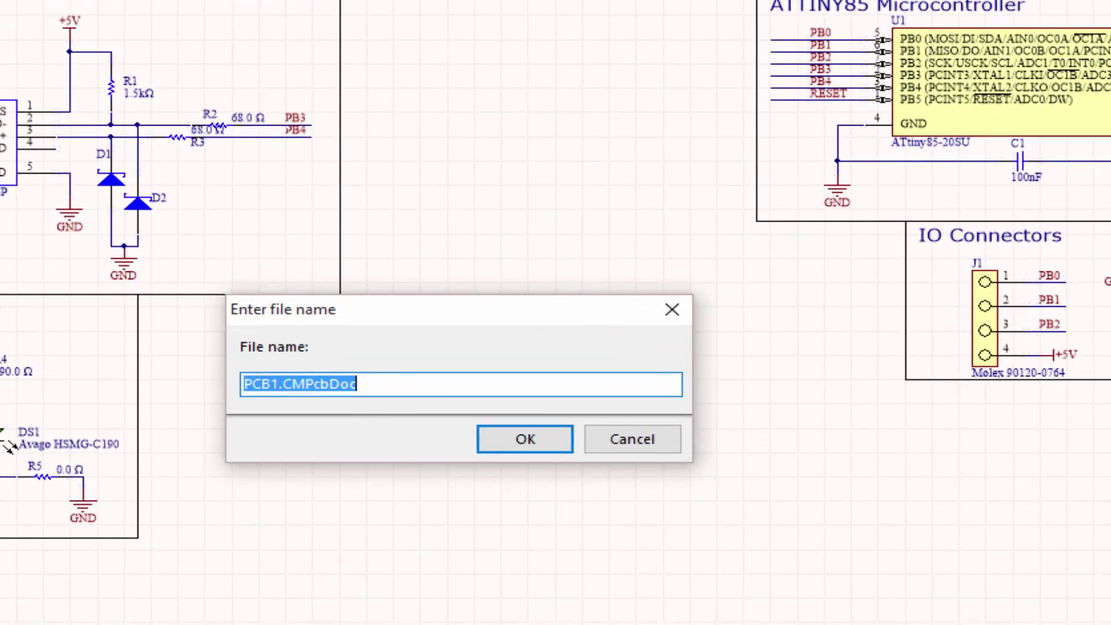
{"action": "type", "text": "TinyArduinoPCB"}
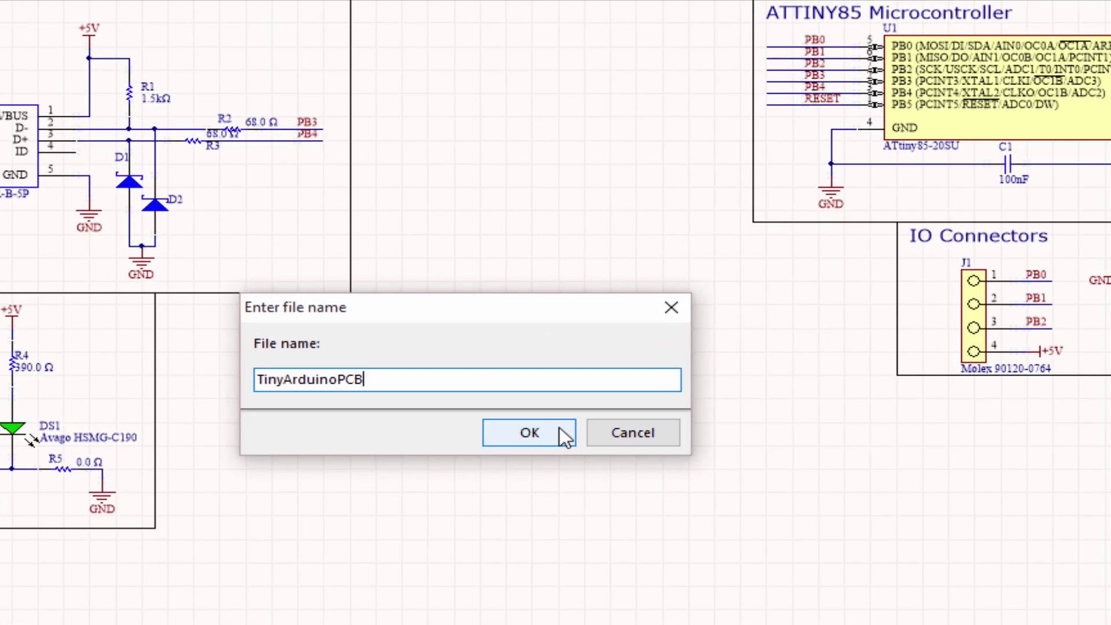
{"action": "left_click", "coordinate": [547, 440]}
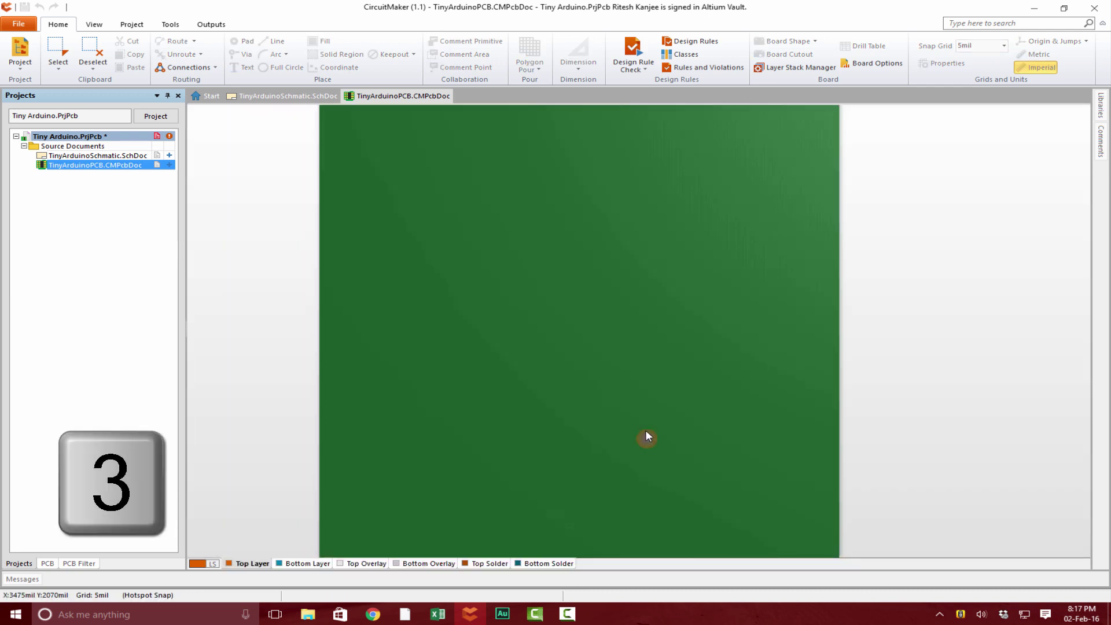
{"action": "key", "text": "shift"}
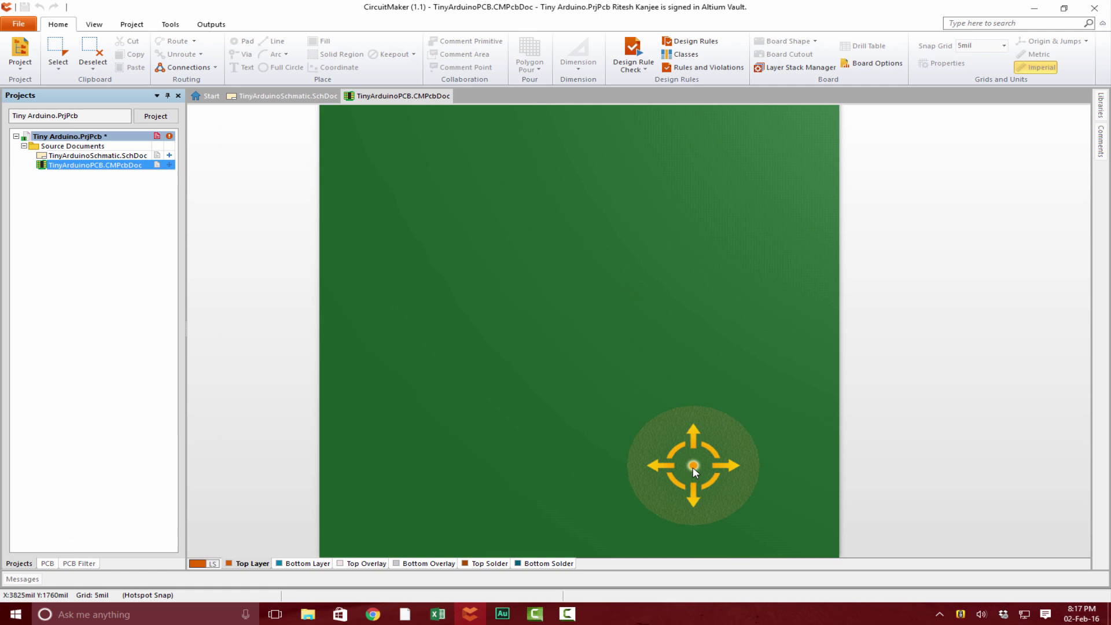
{"action": "right_click_drag", "start_coordinate": [692, 467], "coordinate": [655, 383], "text": "shift"}
{"action": "mouse_move", "coordinate": [612, 419]}
{"action": "right_mouse_down", "text": "shift"}
{"action": "mouse_move", "coordinate": [757, 241]}
{"action": "mouse_move", "coordinate": [708, 464]}
{"action": "mouse_move", "coordinate": [719, 499]}
{"action": "mouse_move", "coordinate": [602, 436]}
{"action": "mouse_move", "coordinate": [620, 364]}
{"action": "mouse_move", "coordinate": [675, 311]}
{"action": "right_mouse_up", "text": "shift"}
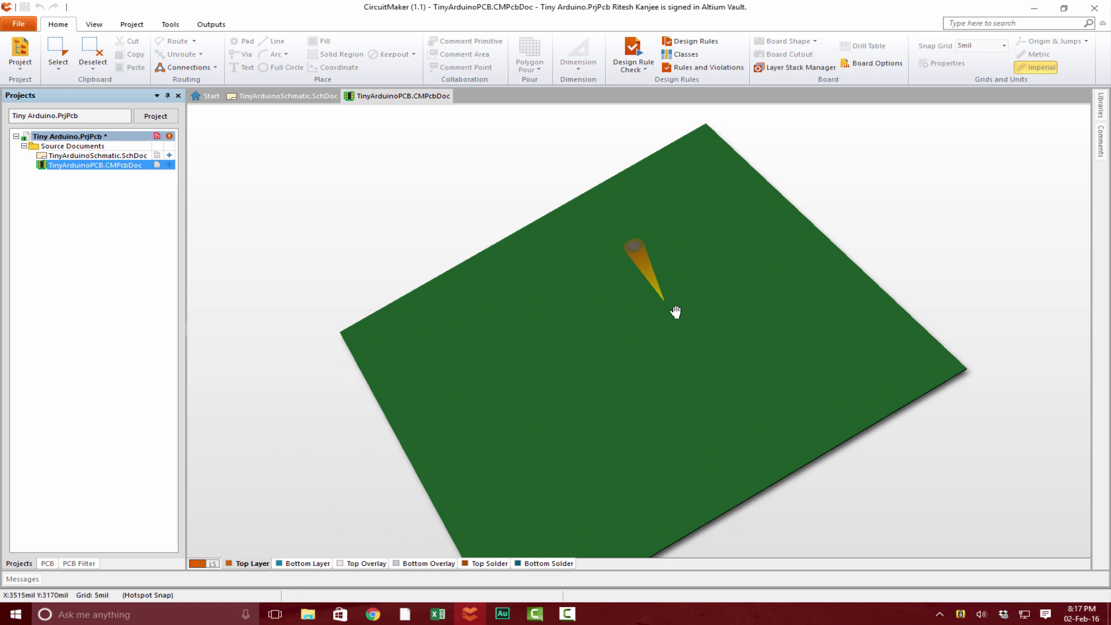
{"action": "key", "text": "0"}
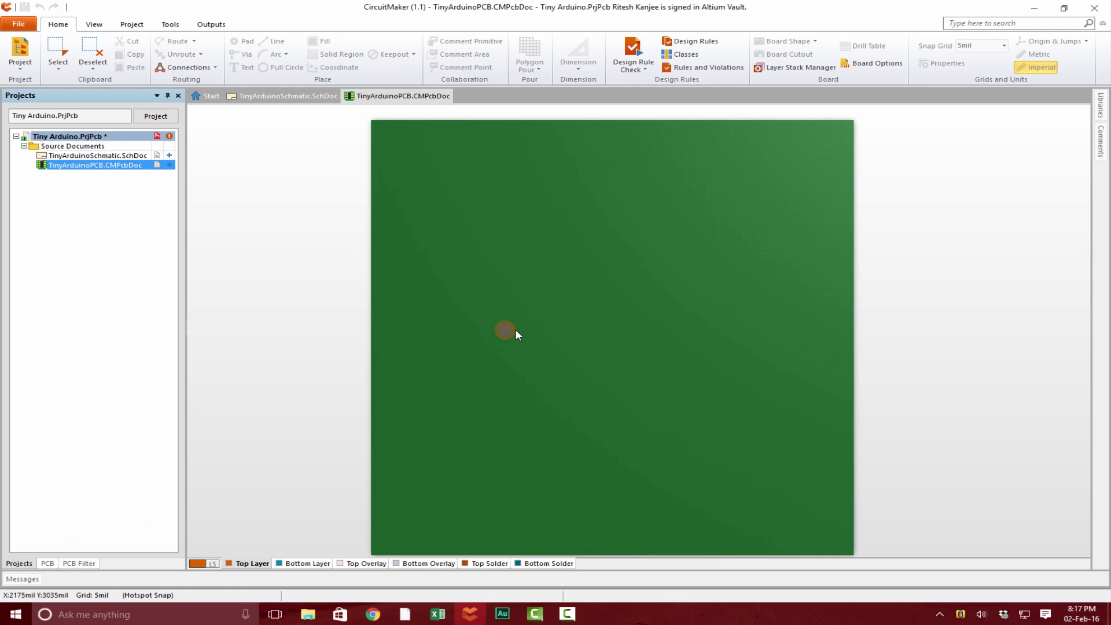
{"action": "left_click", "coordinate": [170, 24]}
{"action": "key", "text": "2"}
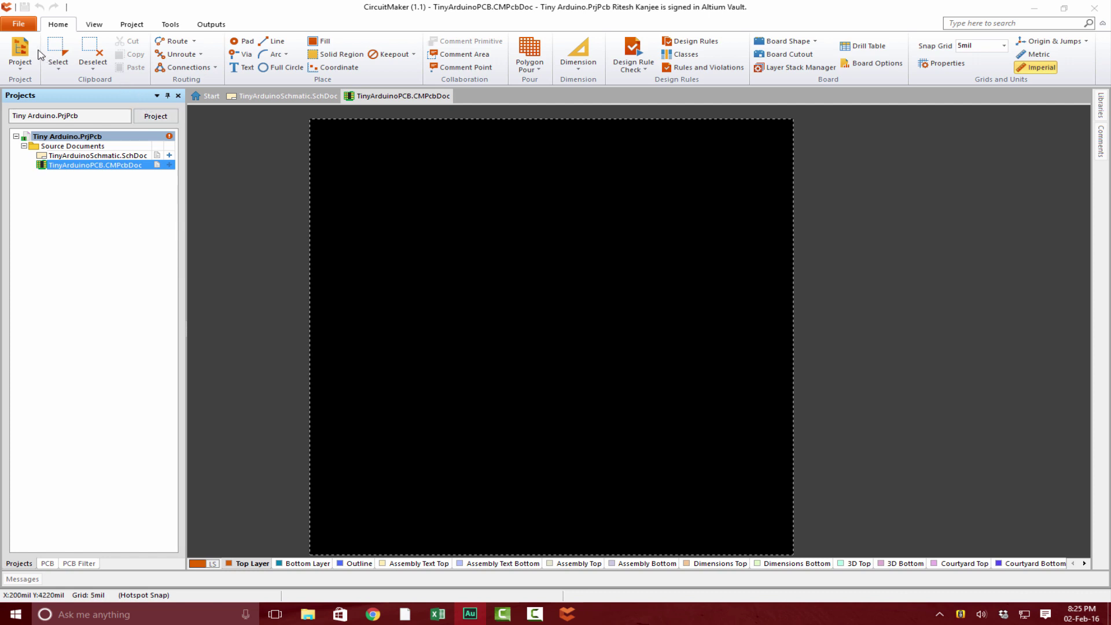
Run Update PCB and execute the change order adding 13 components and 11 nets
{"action": "left_click", "coordinate": [24, 55]}
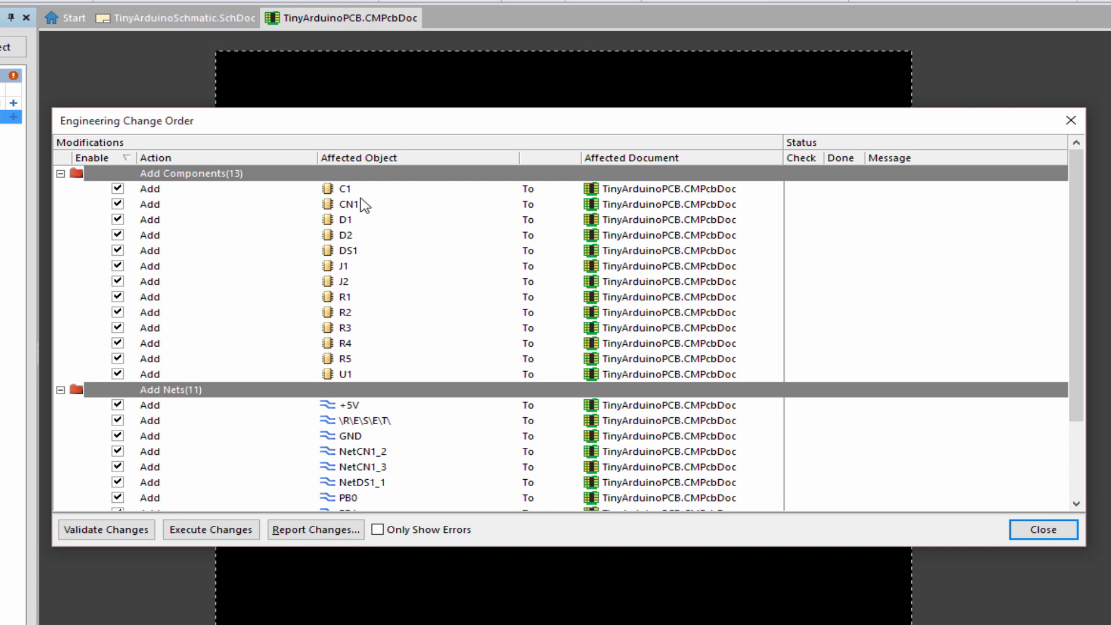
{"action": "left_click", "coordinate": [389, 312]}
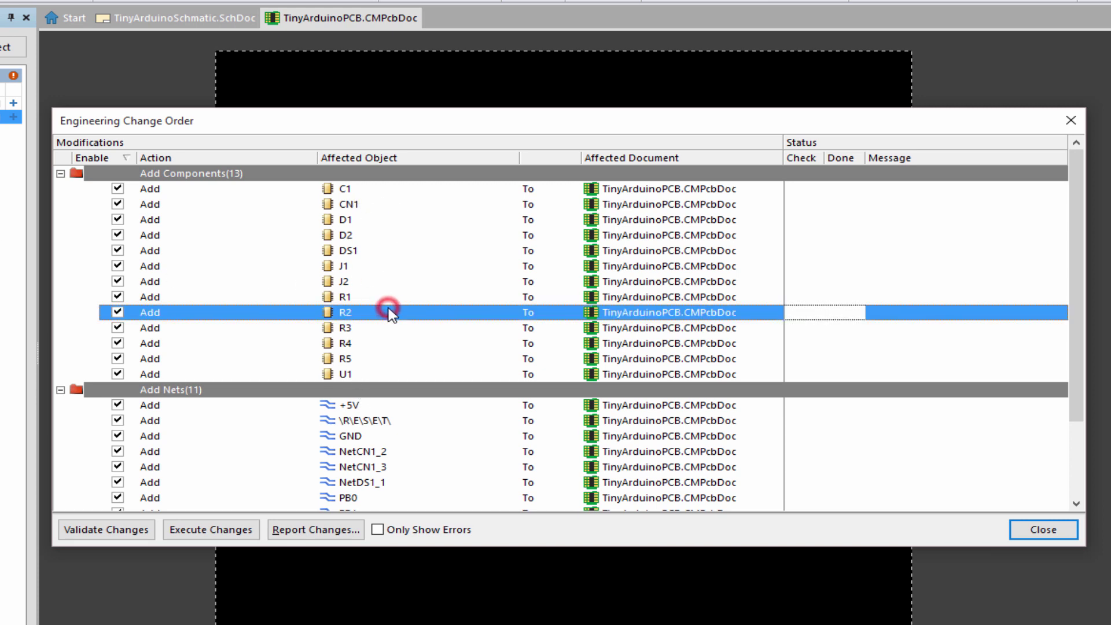
{"action": "scroll", "coordinate": [389, 313], "scroll_direction": "down", "scroll_amount": 2}
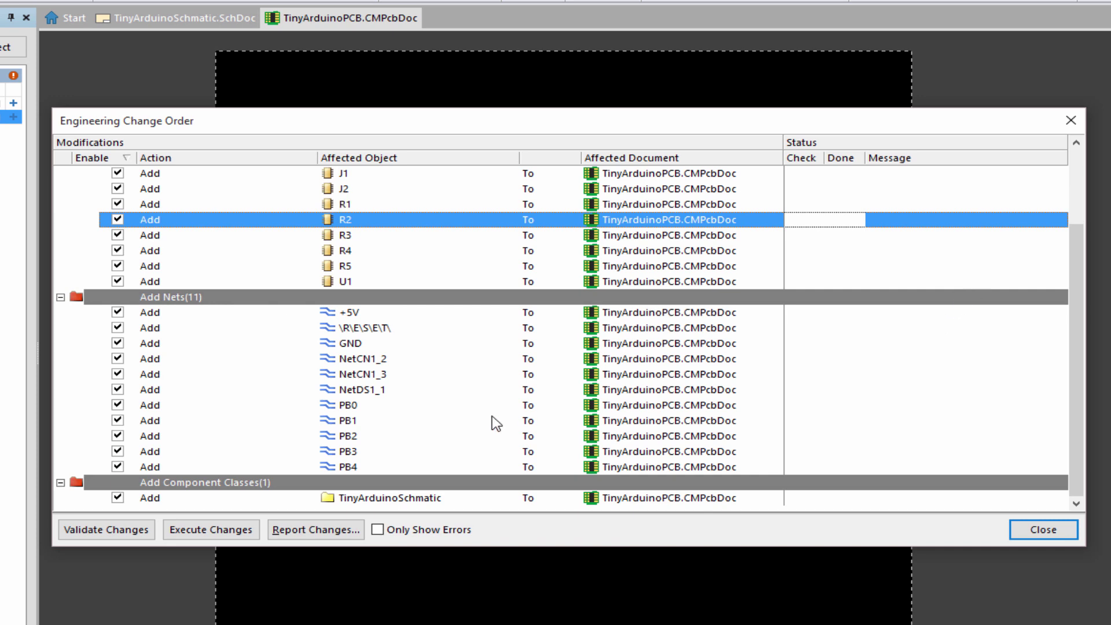
{"action": "left_click", "coordinate": [196, 535]}
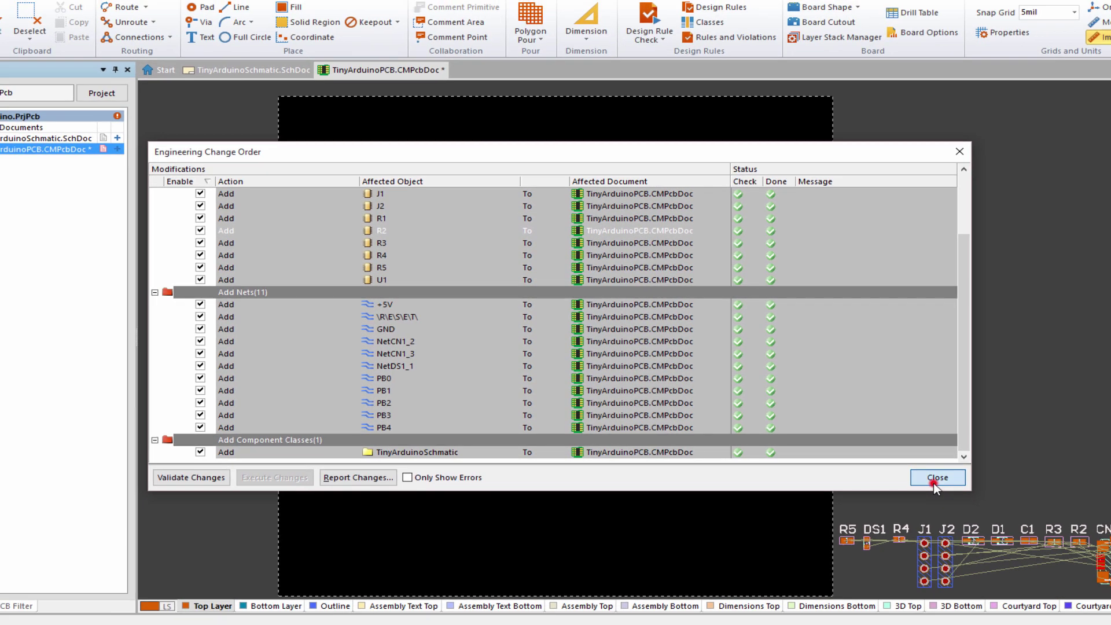
Move the 13 imported components together onto the black board
{"action": "left_click", "coordinate": [1043, 529]}
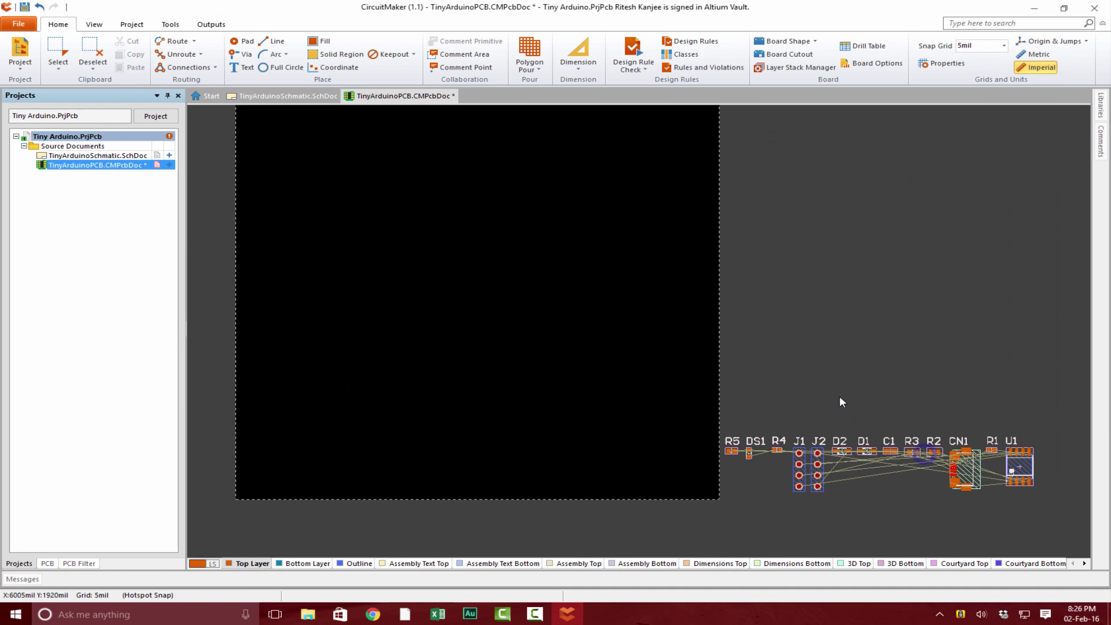
{"action": "left_click_drag", "start_coordinate": [1049, 516], "coordinate": [722, 416]}
{"action": "left_click_drag", "start_coordinate": [731, 467], "coordinate": [441, 418]}
{"action": "left_click", "coordinate": [570, 463]}
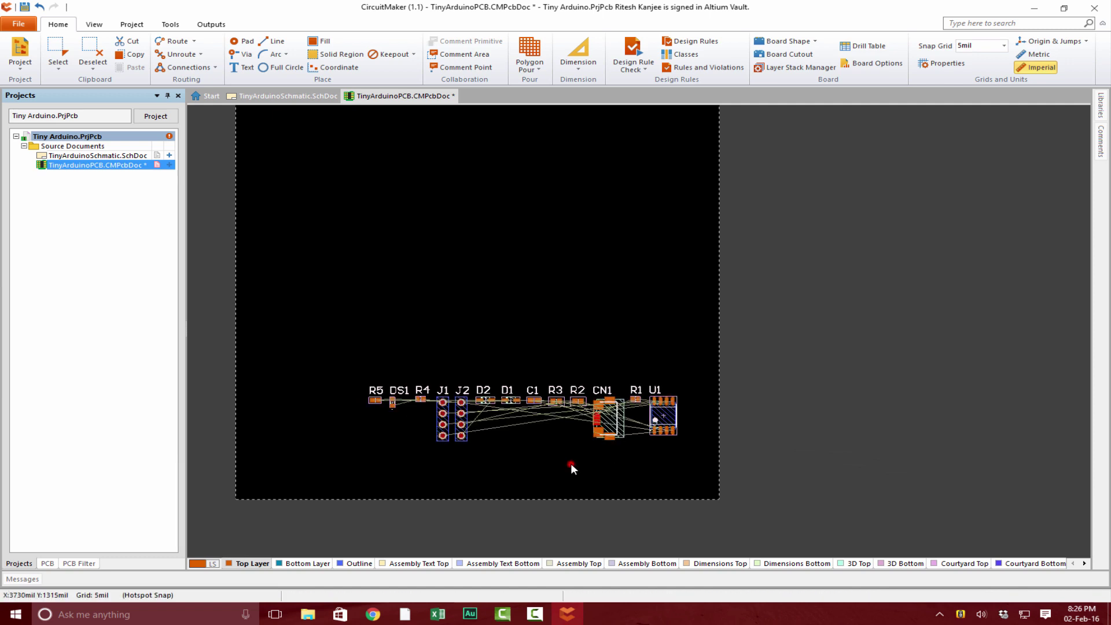
{"action": "scroll", "coordinate": [571, 463], "scroll_direction": "down", "scroll_amount": 1, "text": "ctrl"}
View the populated board in 3D, tilted slightly to inspect the parts
{"action": "key", "text": "3"}
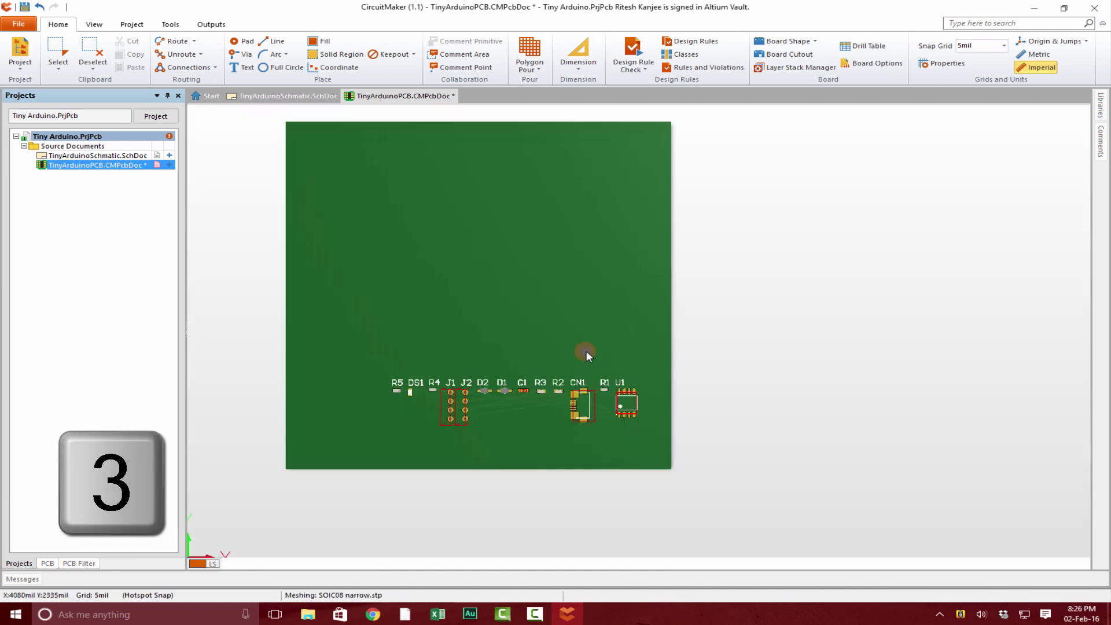
{"action": "right_click_drag", "start_coordinate": [580, 434], "coordinate": [715, 405], "text": "shift"}
{"action": "scroll", "coordinate": [557, 419], "scroll_direction": "up", "scroll_amount": 3, "text": "ctrl"}
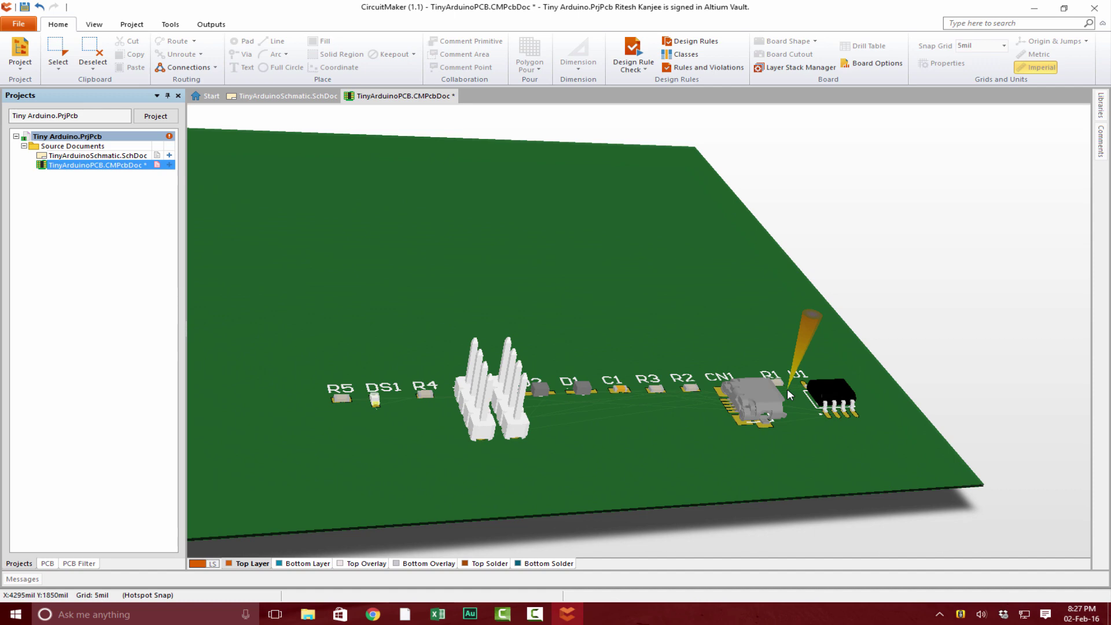
Return to the 2D layout and pan and zoom out to show the whole board
{"action": "key", "text": "2"}
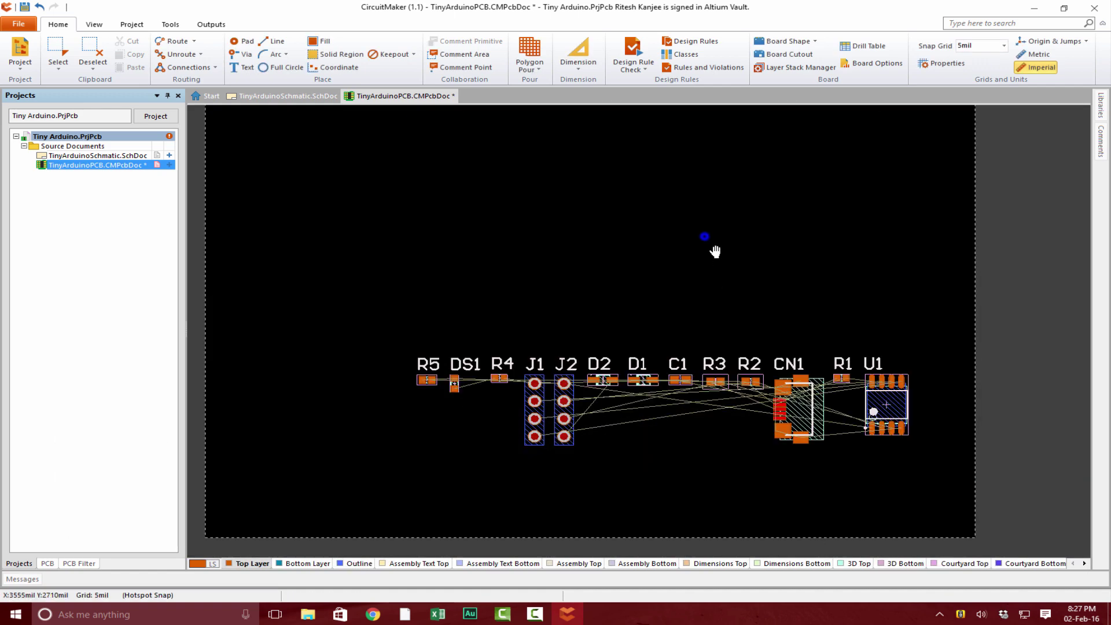
{"action": "right_click_drag", "start_coordinate": [715, 251], "coordinate": [712, 270]}
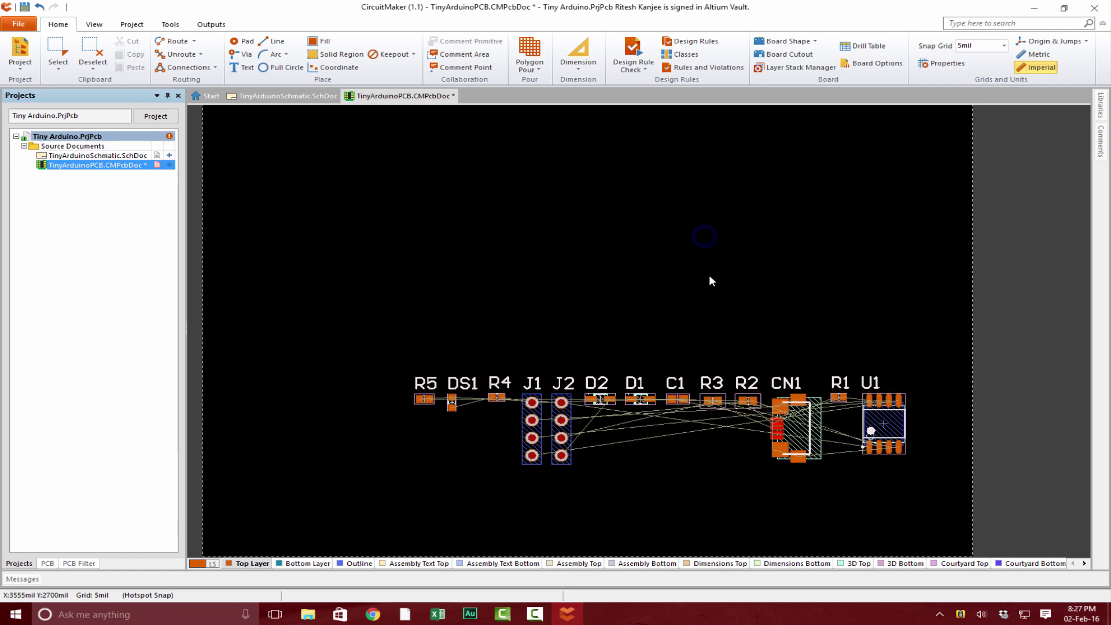
{"action": "scroll", "coordinate": [723, 279], "scroll_direction": "down", "scroll_amount": 3, "text": "ctrl"}
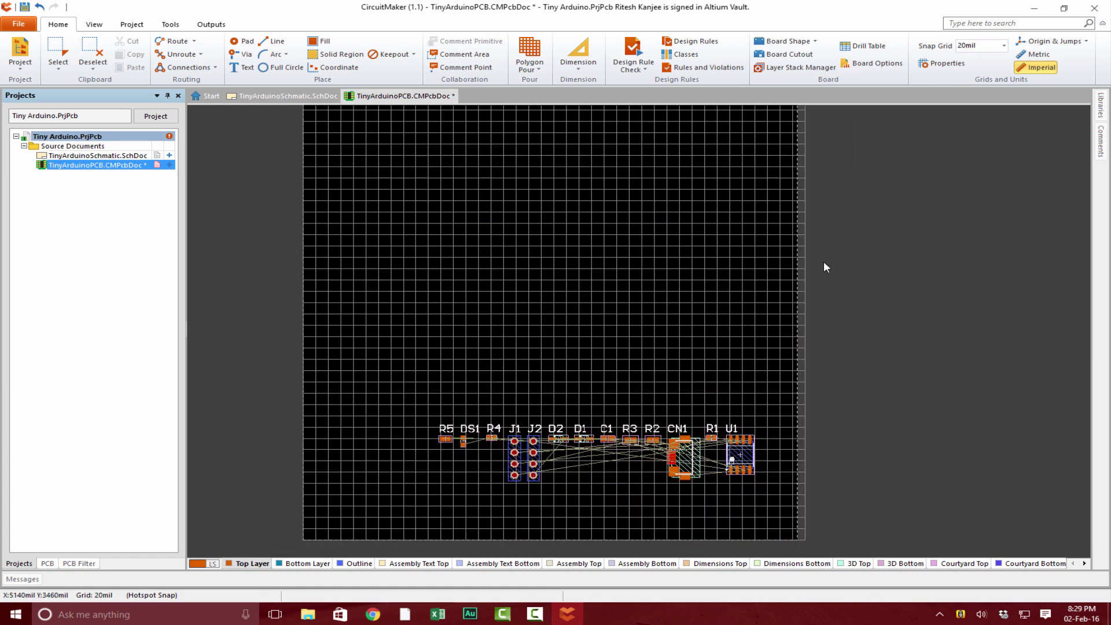
Start editing the board shape, undo a stray top-edge bend, and set snap grid to 20mil
{"action": "left_click", "coordinate": [797, 41]}
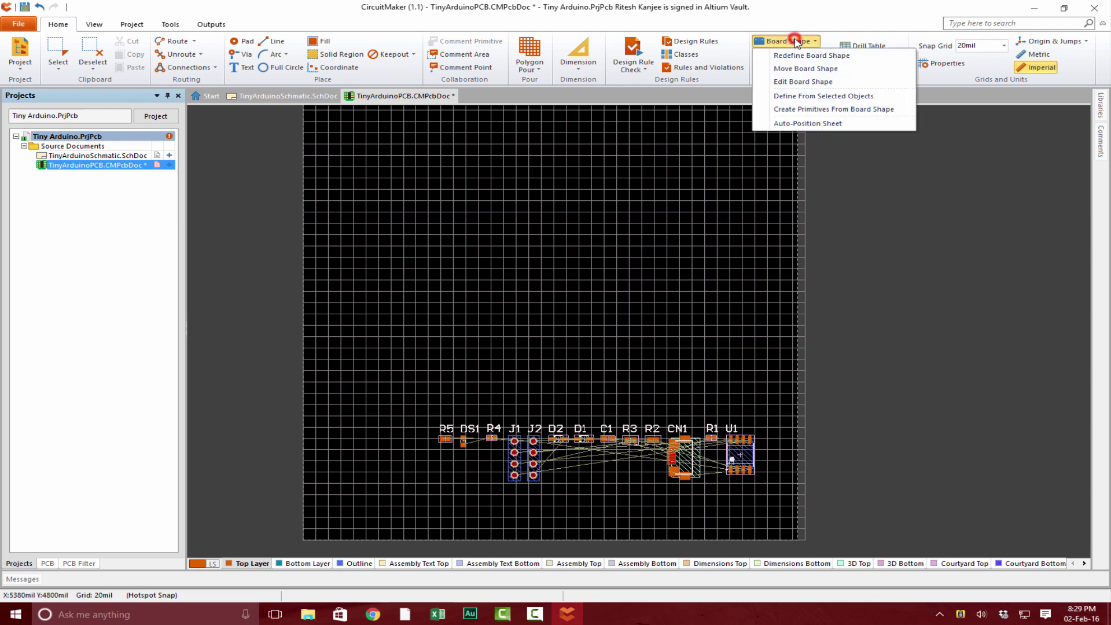
{"action": "left_click", "coordinate": [795, 82]}
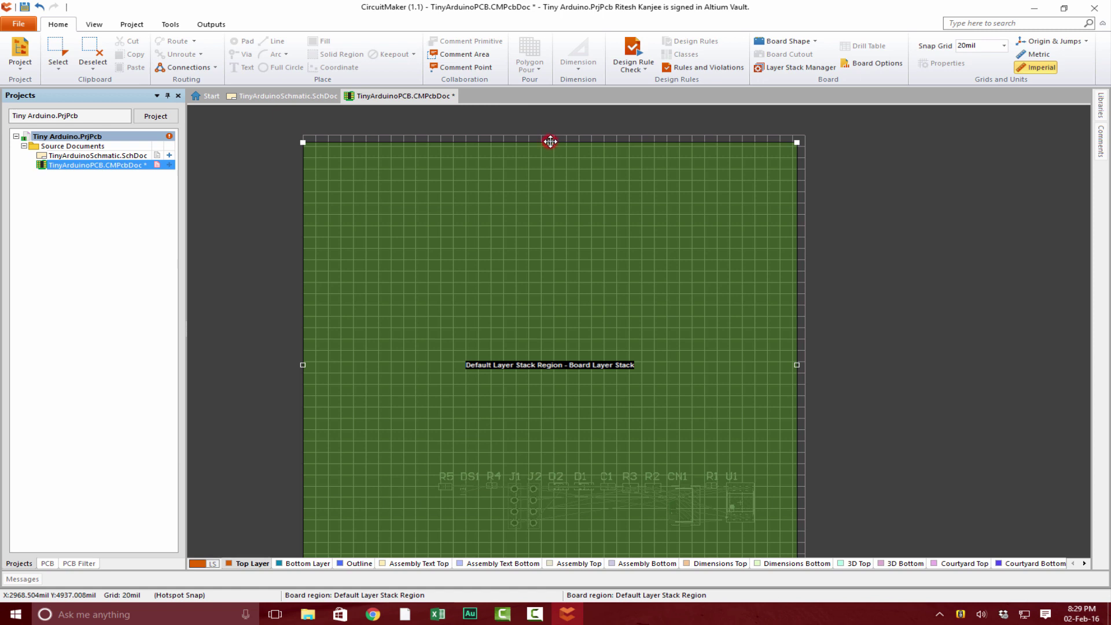
{"action": "left_click_drag", "start_coordinate": [550, 142], "coordinate": [642, 358]}
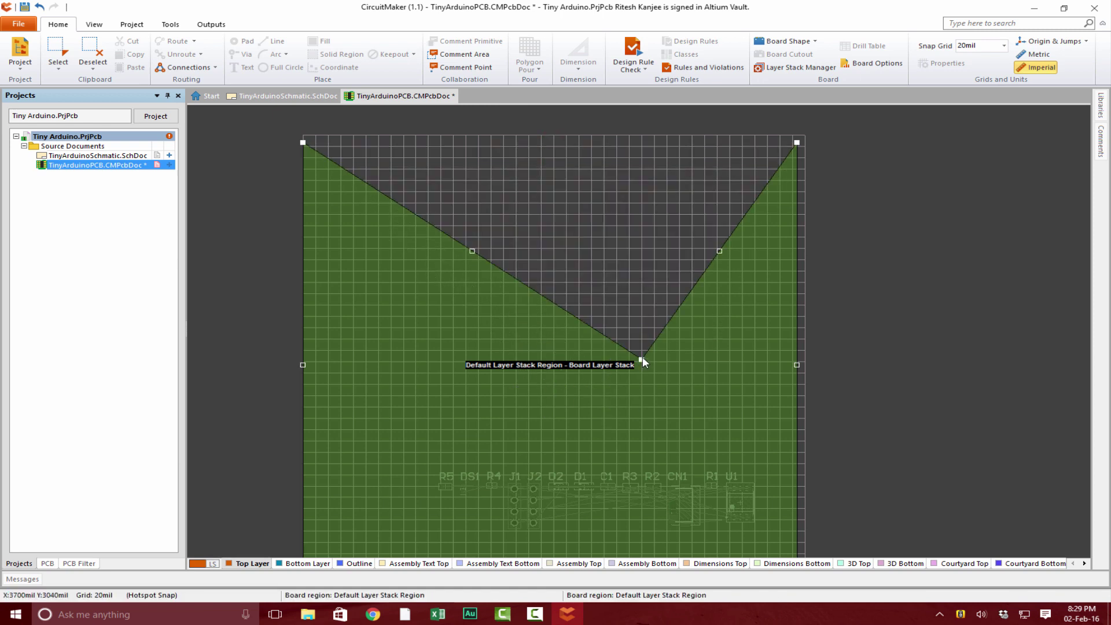
{"action": "key", "text": "ctrl+z"}
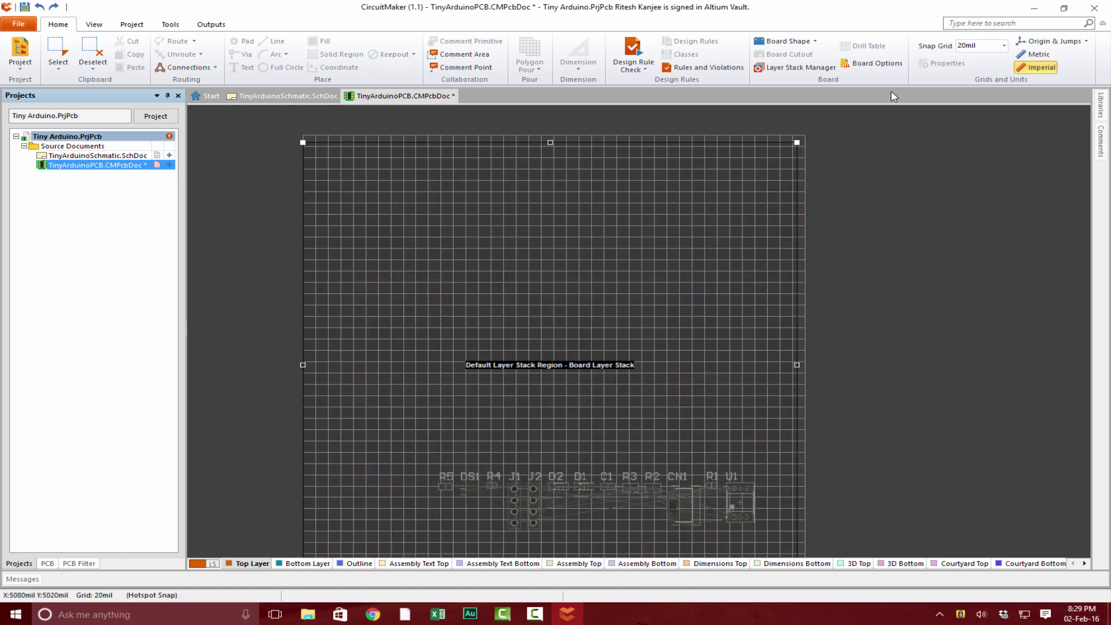
{"action": "left_click", "coordinate": [967, 52]}
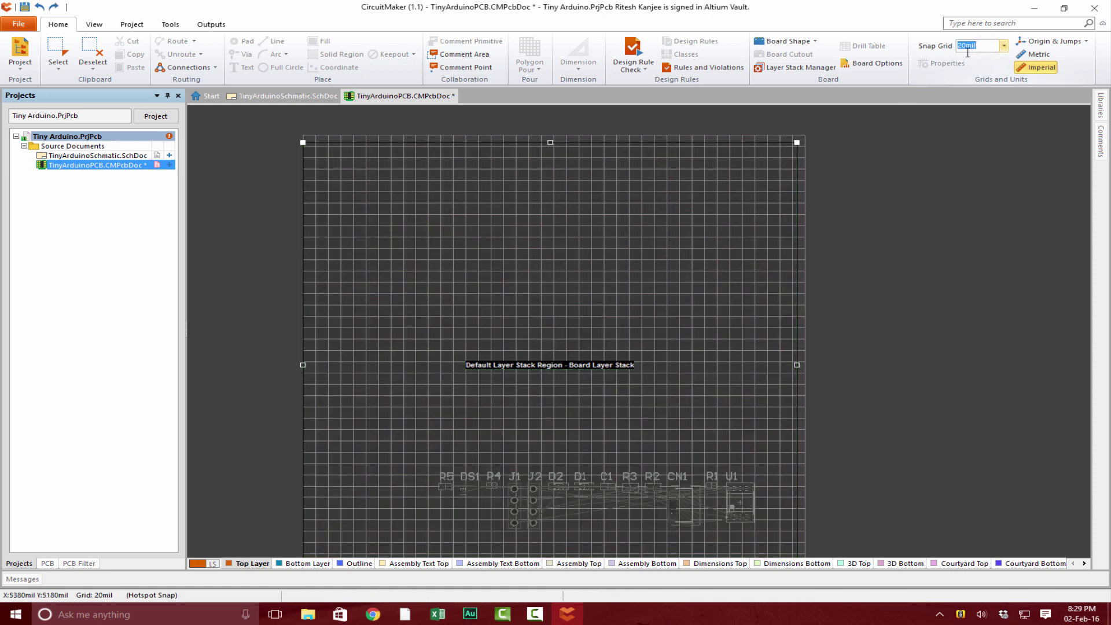
Drag the four board corners inward into a narrow rectangle around the components
{"action": "left_click_drag", "start_coordinate": [797, 142], "coordinate": [797, 451]}
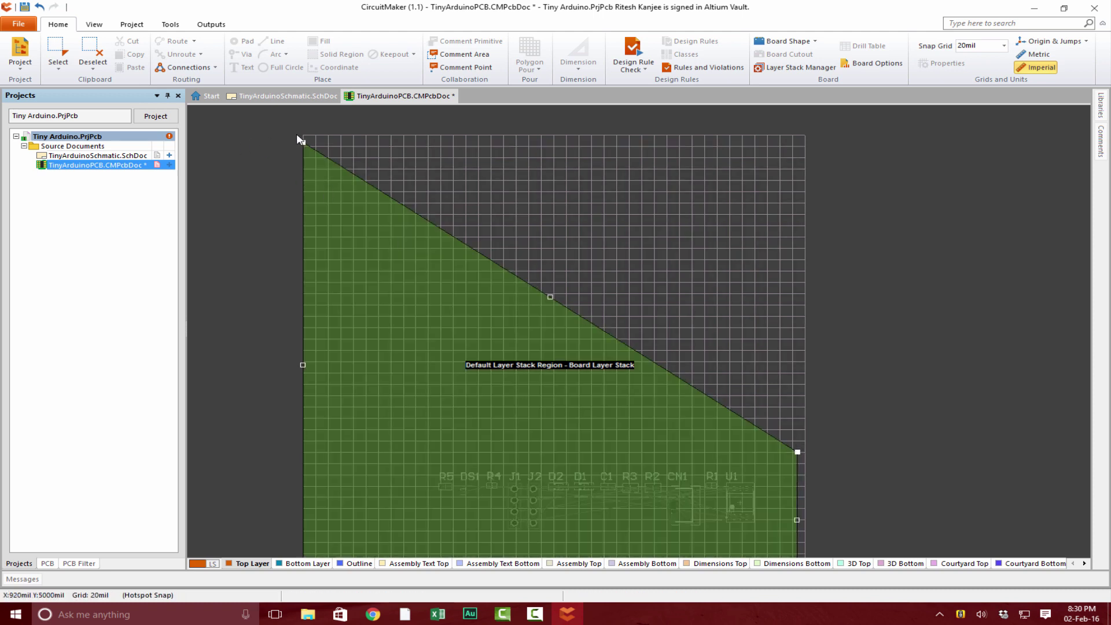
{"action": "left_click_drag", "start_coordinate": [303, 142], "coordinate": [429, 452]}
{"action": "scroll", "coordinate": [418, 425], "scroll_direction": "down", "scroll_amount": 3}
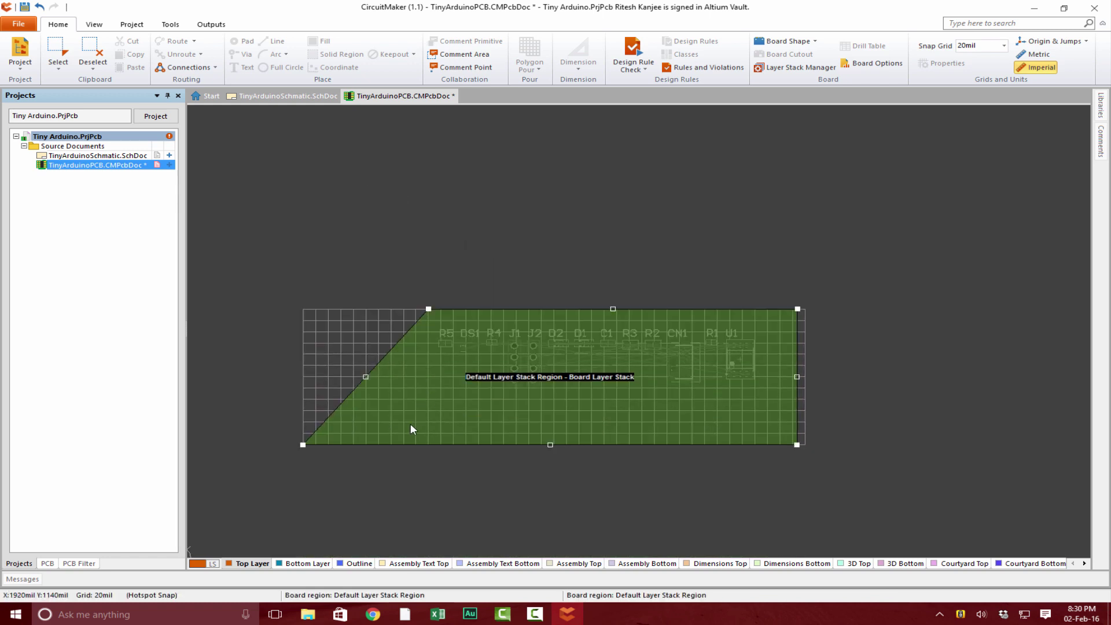
{"action": "left_click_drag", "start_coordinate": [302, 443], "coordinate": [428, 399]}
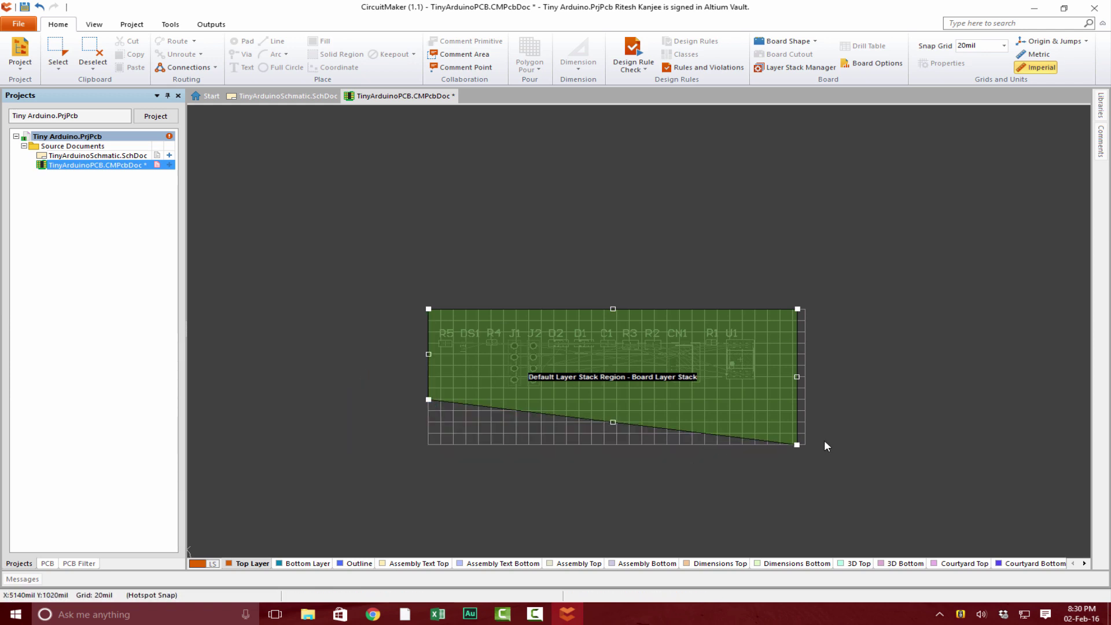
{"action": "left_click_drag", "start_coordinate": [794, 445], "coordinate": [790, 399]}
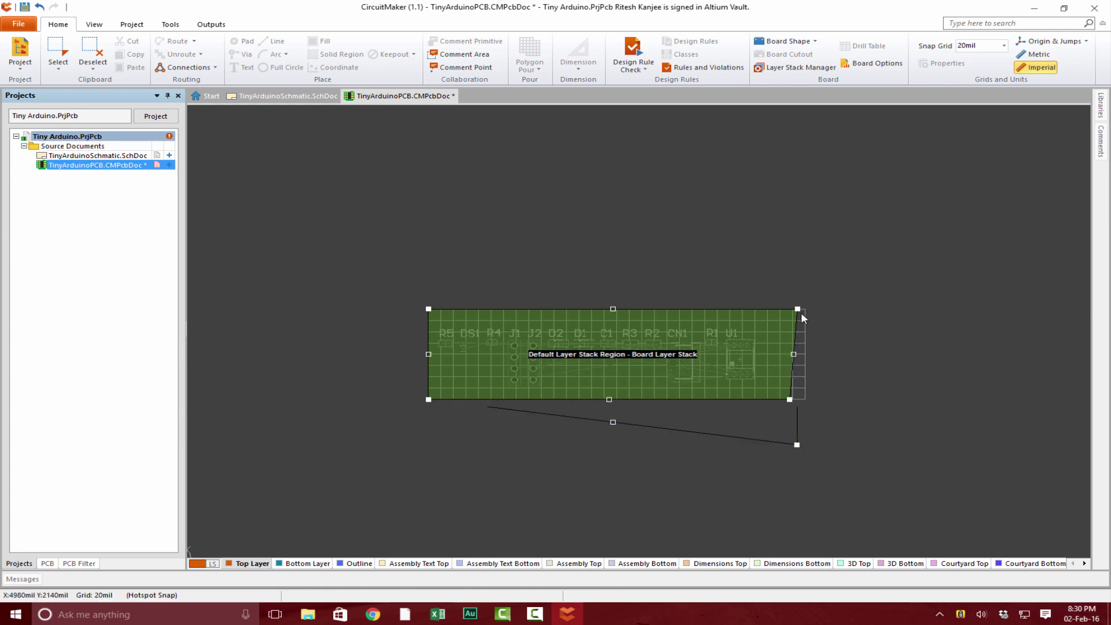
{"action": "left_click_drag", "start_coordinate": [796, 308], "coordinate": [790, 309]}
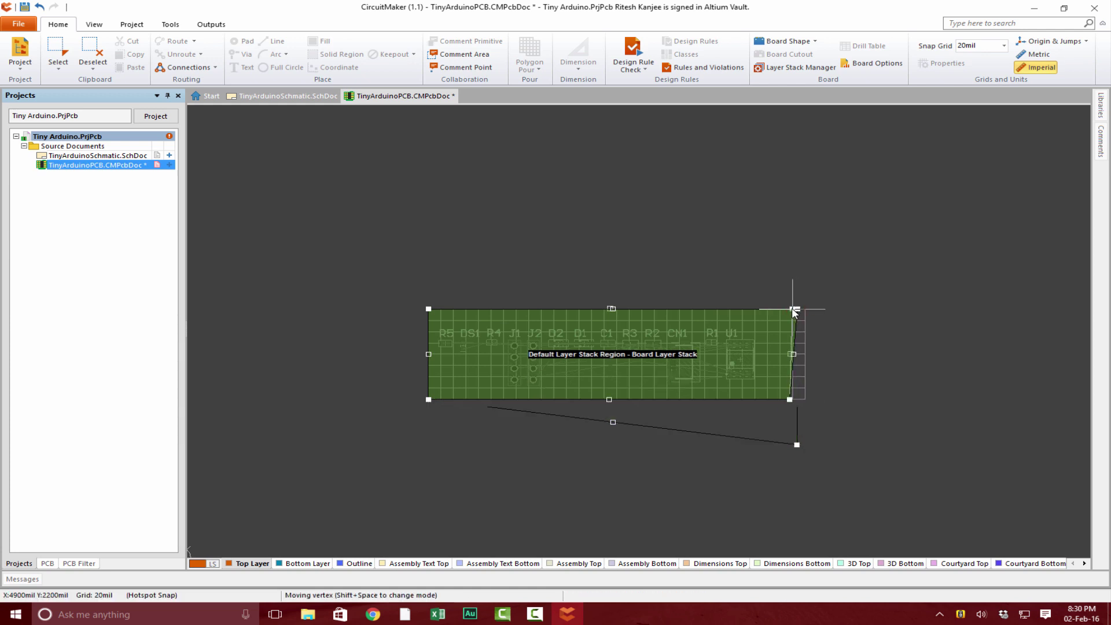
Orbit the narrow strip board in 3D to inspect it, then return to 2D
{"action": "key", "text": "3"}
{"action": "key", "text": "shift"}
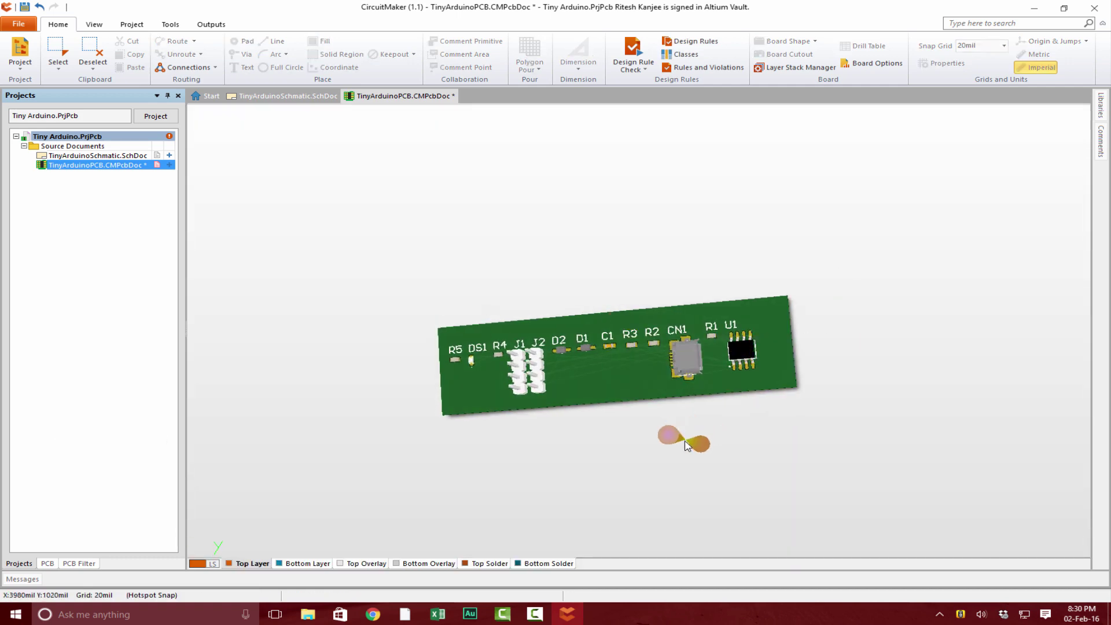
{"action": "right_click_drag", "start_coordinate": [793, 377], "coordinate": [706, 365], "text": "shift"}
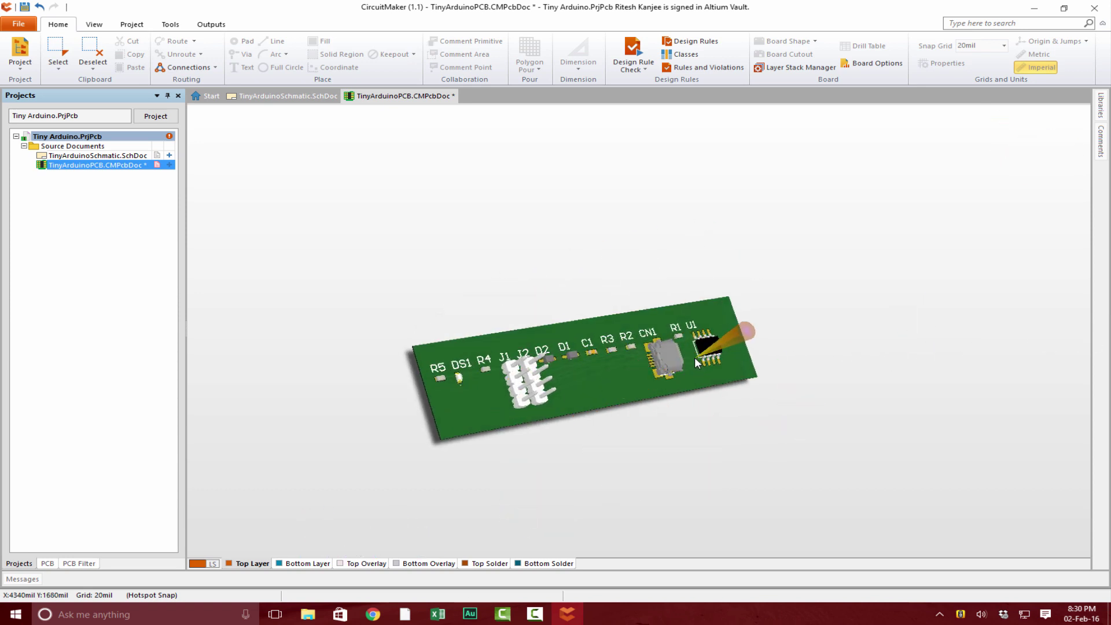
{"action": "key", "text": "2"}
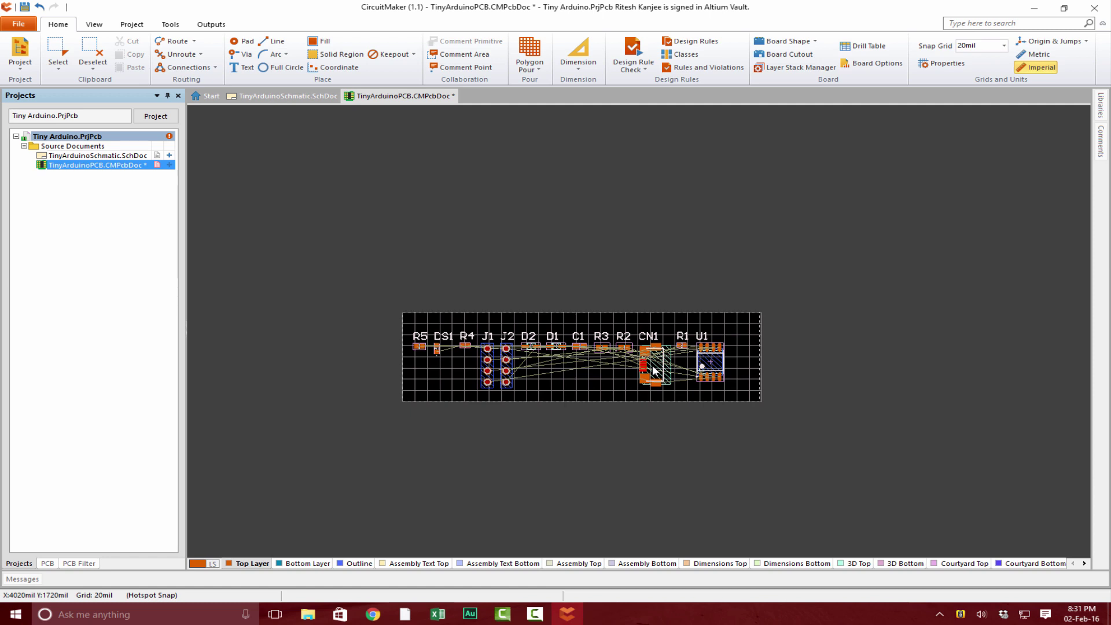